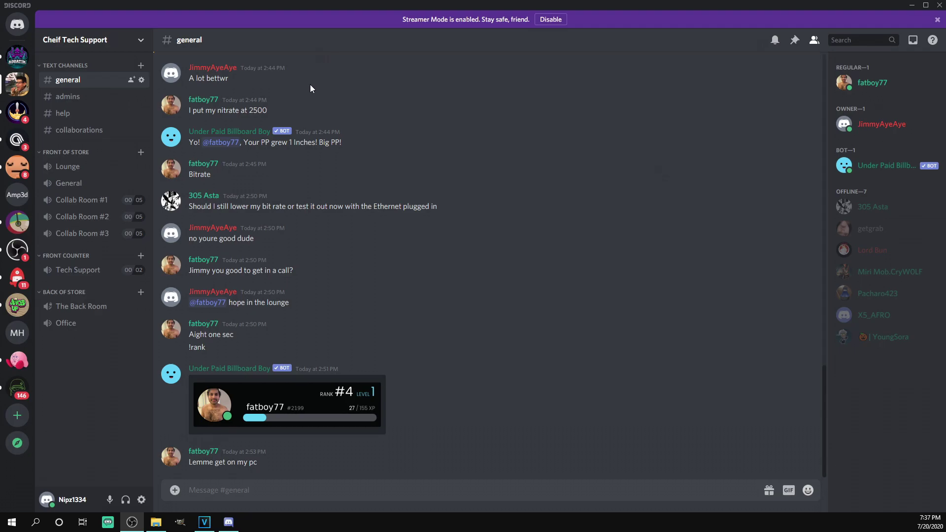
- Highlight the -insecure launch option in the CS:GO release notes, then minimize Chrome
{"action": "scroll", "coordinate": [256, 291], "scroll_direction": "up", "scroll_amount": 2}
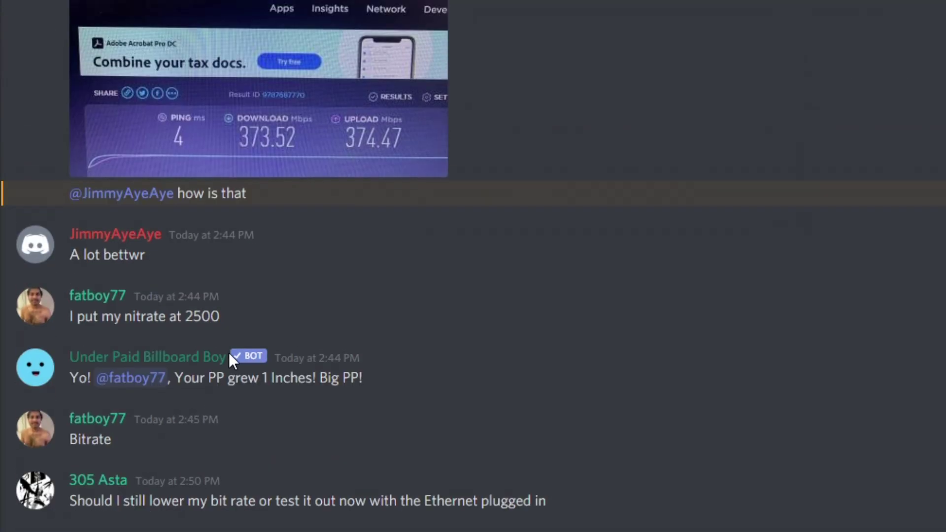
{"action": "scroll", "coordinate": [229, 352], "scroll_direction": "up", "scroll_amount": 10}
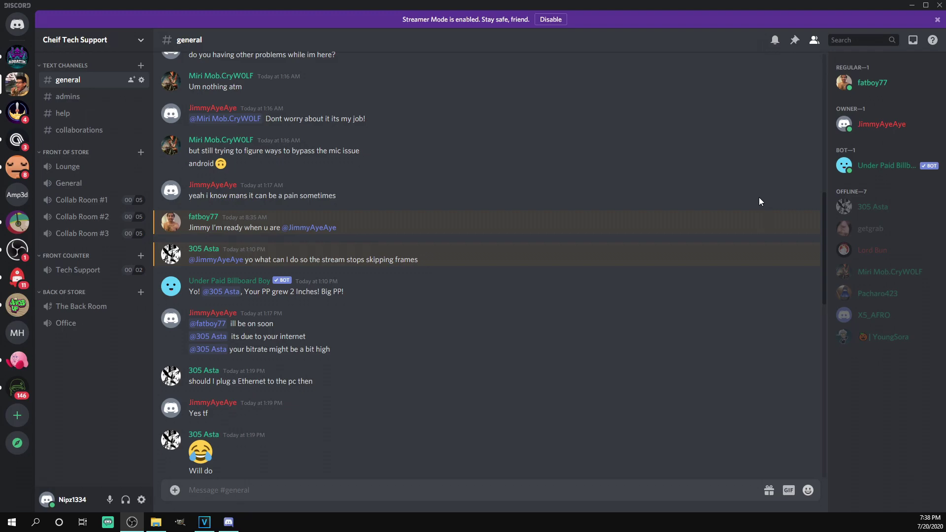
{"action": "scroll", "coordinate": [758, 197], "scroll_direction": "down", "scroll_amount": 2}
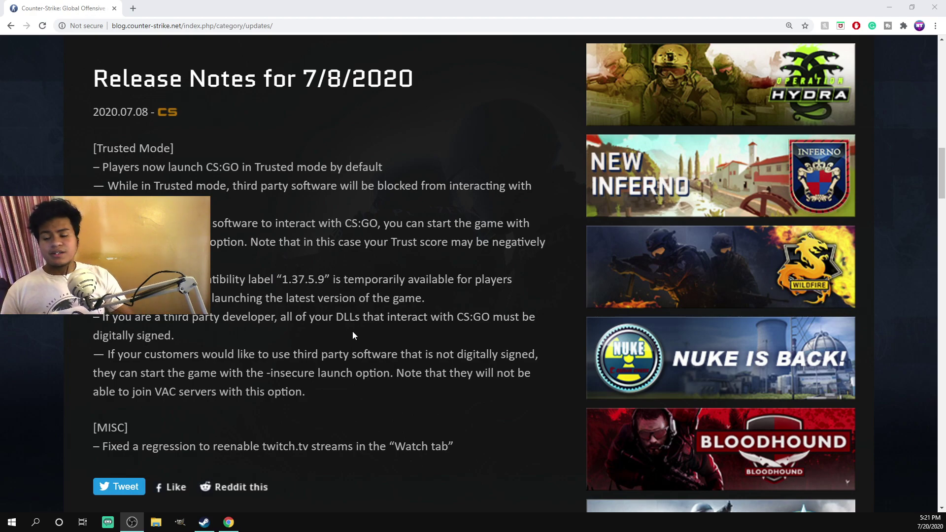
{"action": "mouse_move", "coordinate": [268, 373]}
{"action": "left_mouse_down"}
{"action": "mouse_move", "coordinate": [393, 374]}
{"action": "mouse_move", "coordinate": [271, 373]}
{"action": "left_mouse_up"}
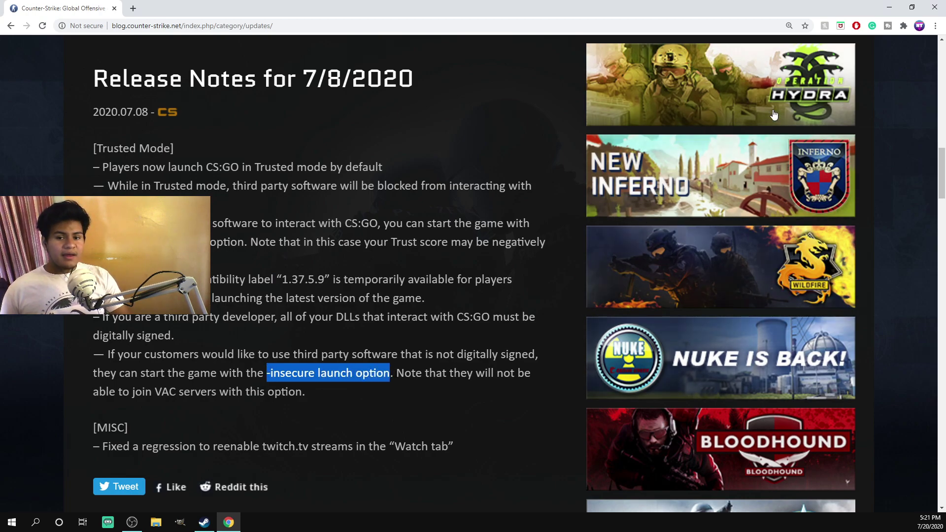
{"action": "left_click", "coordinate": [889, 7]}
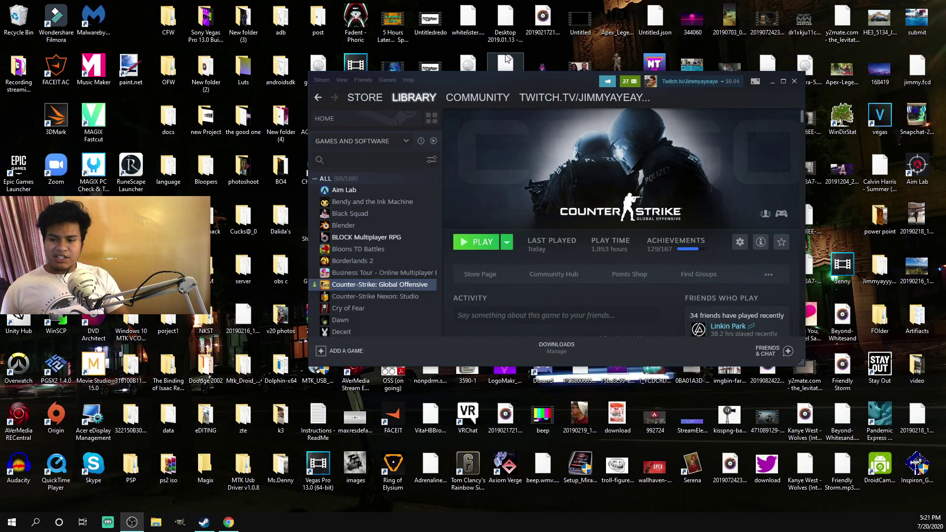
- Enter '-insecure launch option' as CS:GO's launch options in its Steam properties
{"action": "left_click_drag", "start_coordinate": [505, 79], "coordinate": [482, 48]}
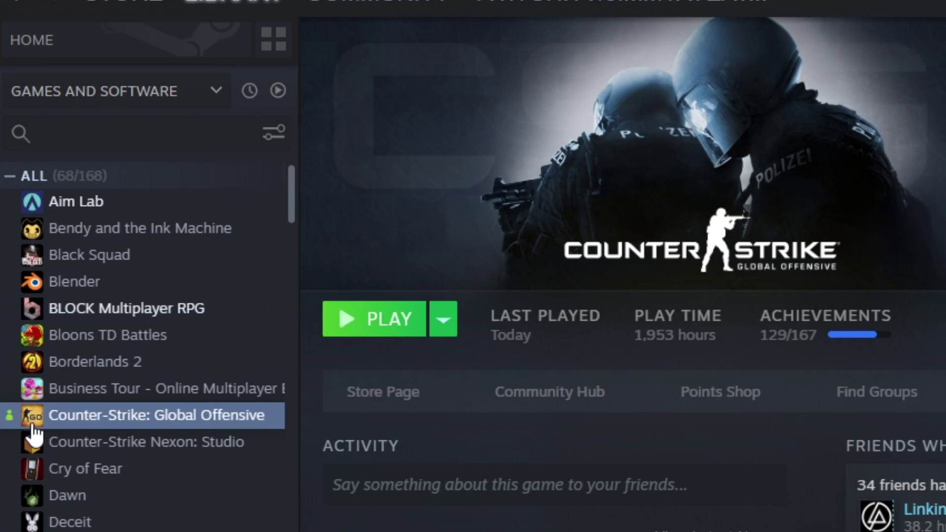
{"action": "right_click", "coordinate": [34, 420]}
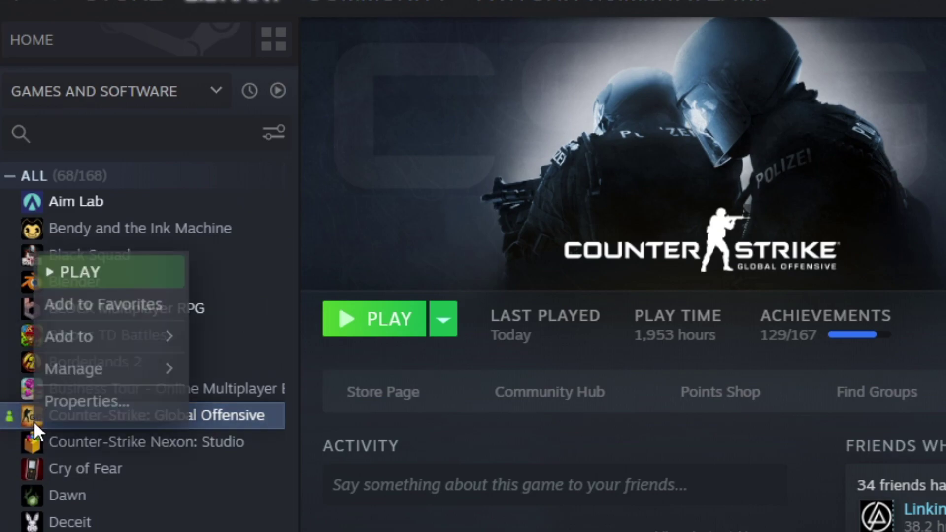
{"action": "left_click", "coordinate": [91, 407]}
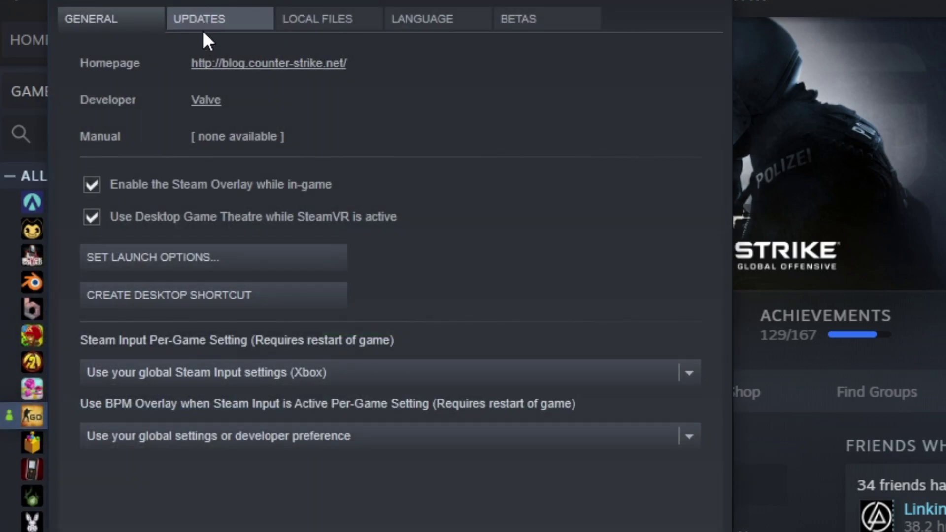
{"action": "left_click", "coordinate": [307, 254]}
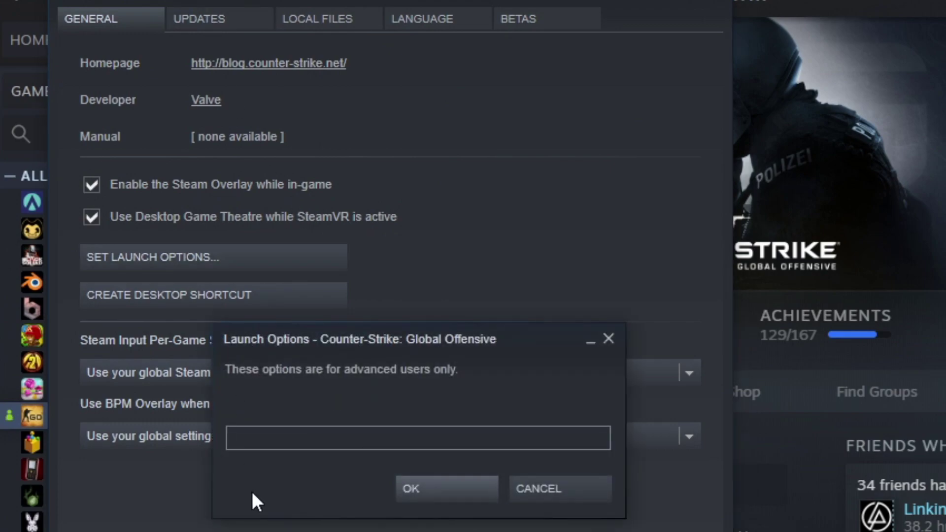
{"action": "type", "text": "-insecure launch option"}
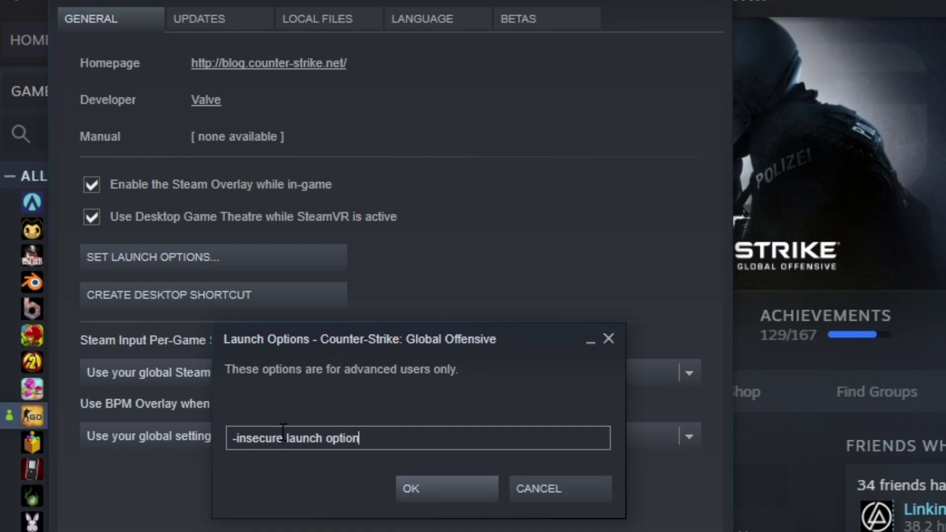
{"action": "left_click", "coordinate": [459, 476]}
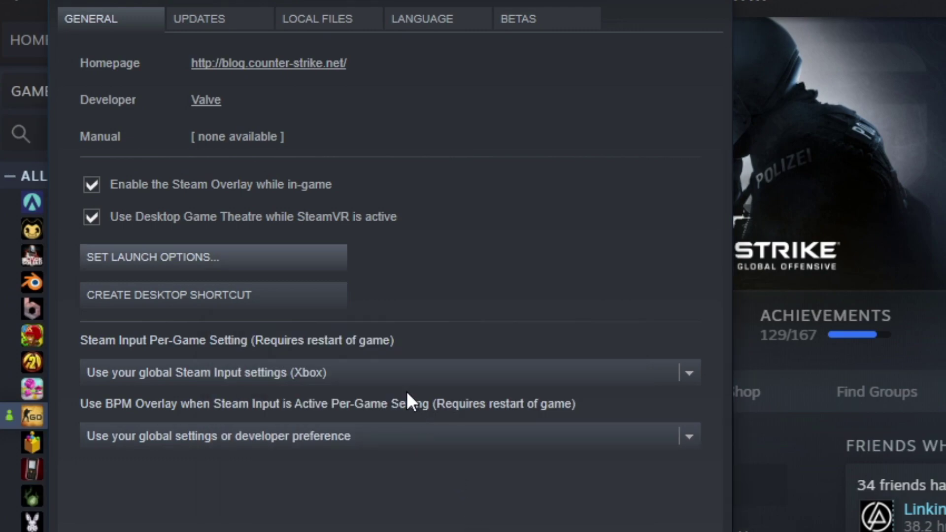
- Reopen the launch options to verify the saved '-insecure launch option' text, then close them
{"action": "left_click", "coordinate": [253, 261]}
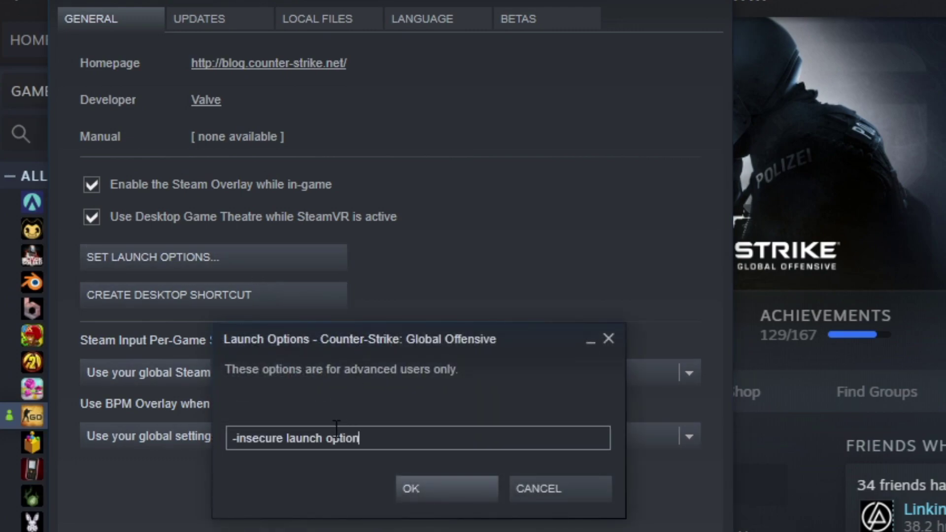
{"action": "left_click", "coordinate": [464, 484]}
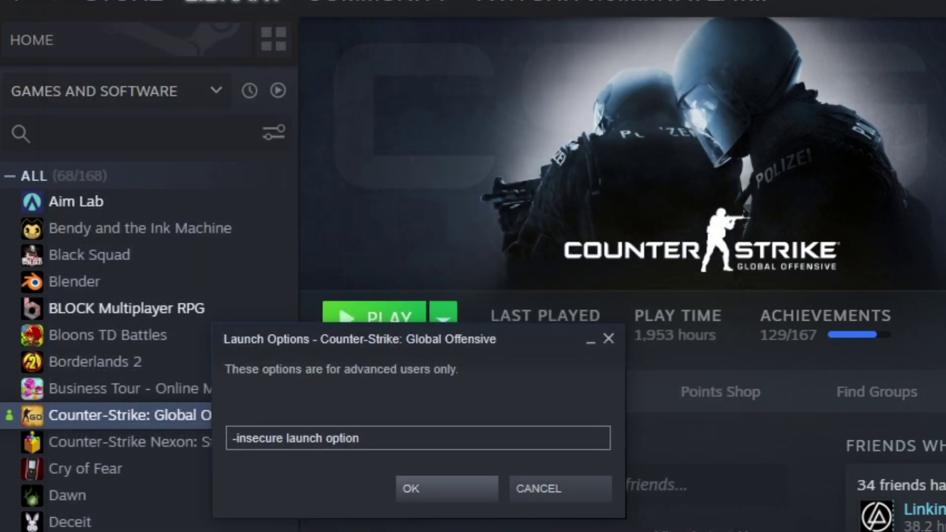
{"action": "left_click", "coordinate": [469, 500]}
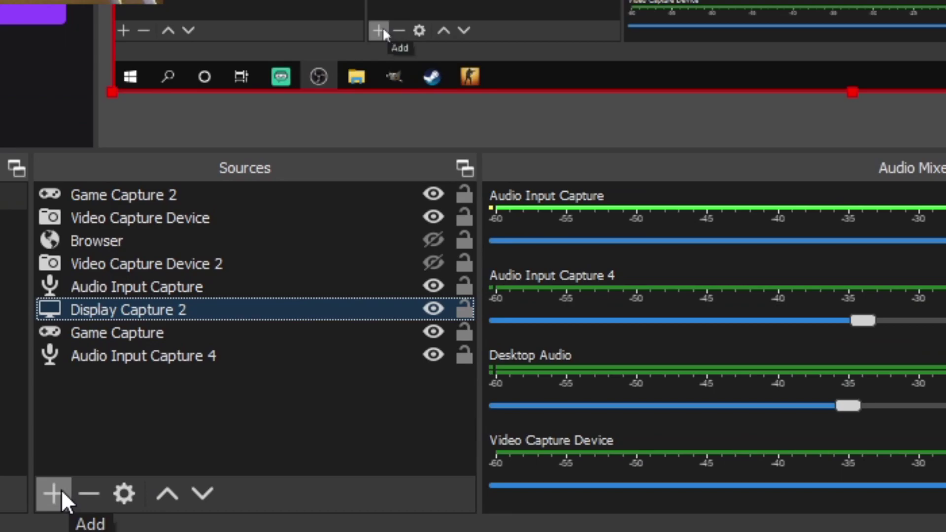
- Create a new Game Capture 3 source in the OBS scene
{"action": "left_click", "coordinate": [172, 492]}
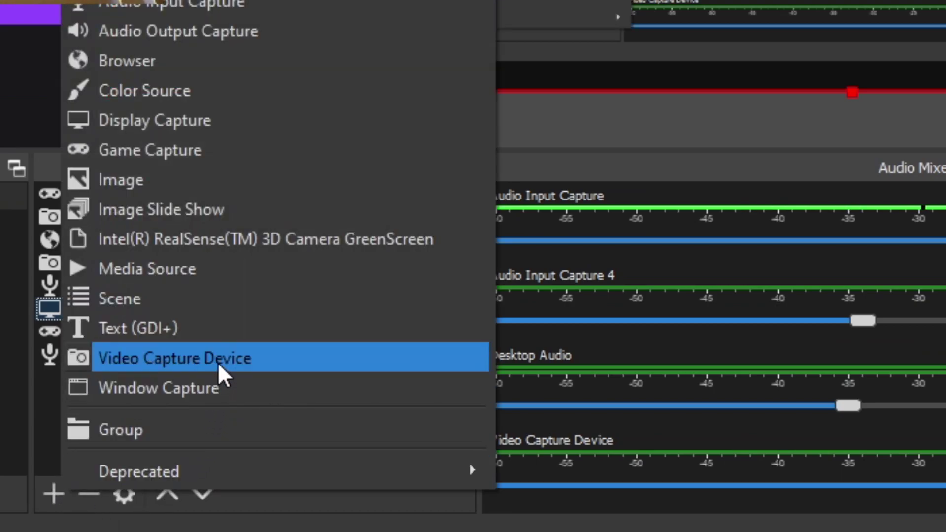
{"action": "left_click", "coordinate": [206, 150]}
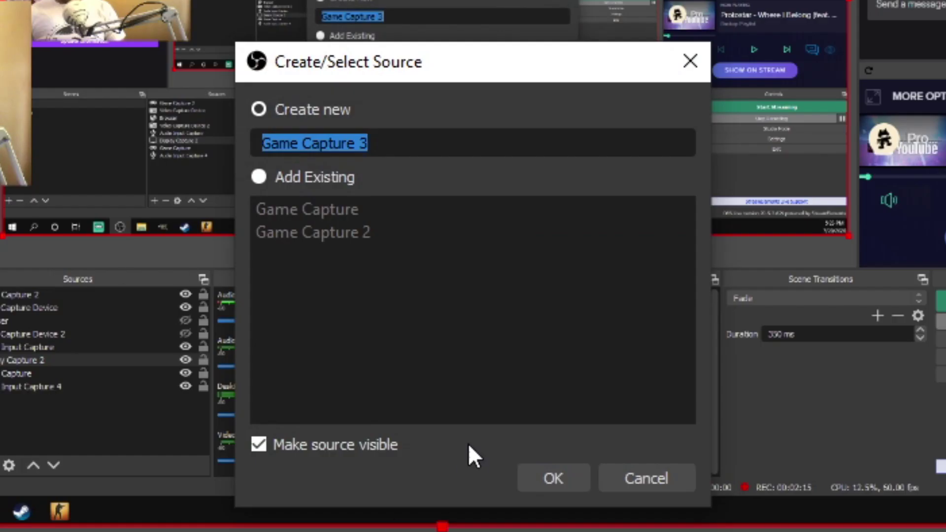
{"action": "left_click", "coordinate": [567, 469]}
- Set the capture mode to Capture specific window targeting [csgo.exe] and save
{"action": "left_click", "coordinate": [416, 446]}
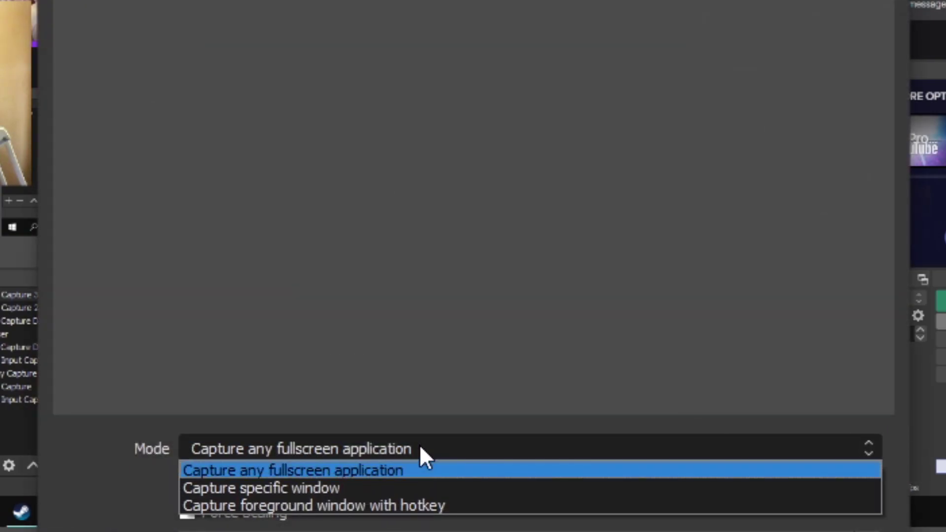
{"action": "left_click", "coordinate": [388, 157]}
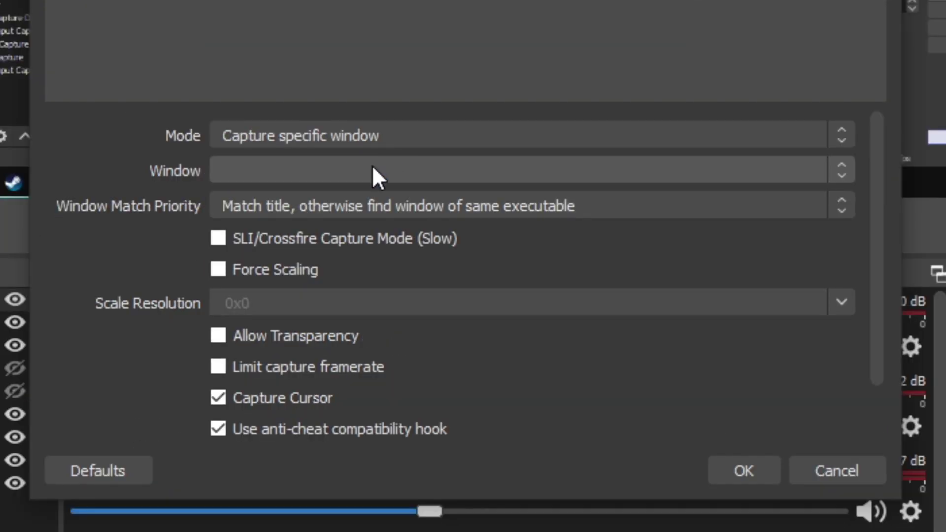
{"action": "left_click", "coordinate": [373, 168]}
{"action": "left_click", "coordinate": [407, 209]}
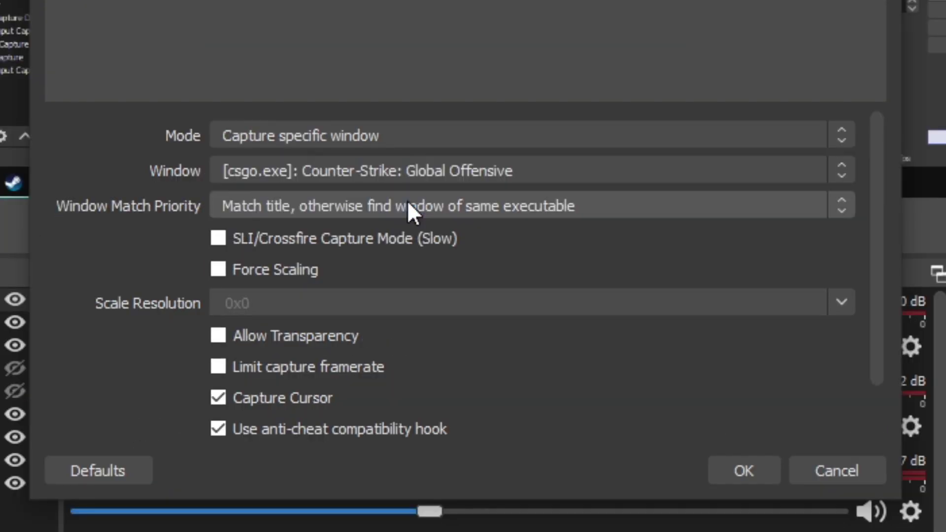
{"action": "left_click", "coordinate": [758, 482]}
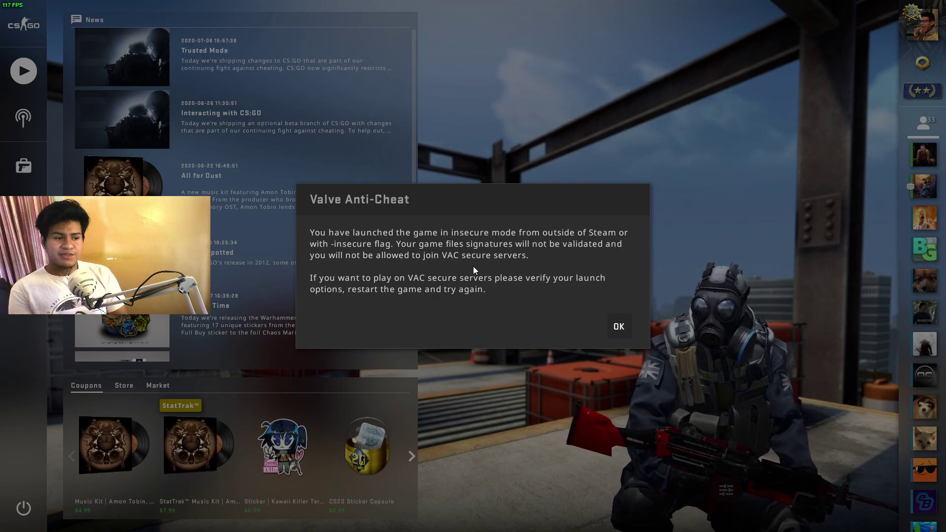
- Dismiss the VAC insecure notice, try a Classic Competitive match, and dismiss its refusal
{"action": "left_click", "coordinate": [619, 325]}
{"action": "left_click", "coordinate": [14, 61]}
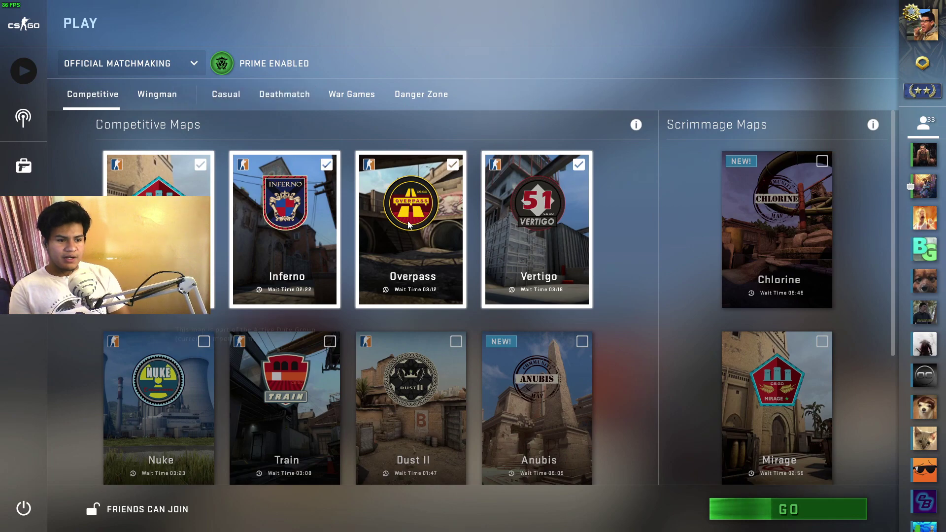
{"action": "left_click", "coordinate": [741, 509]}
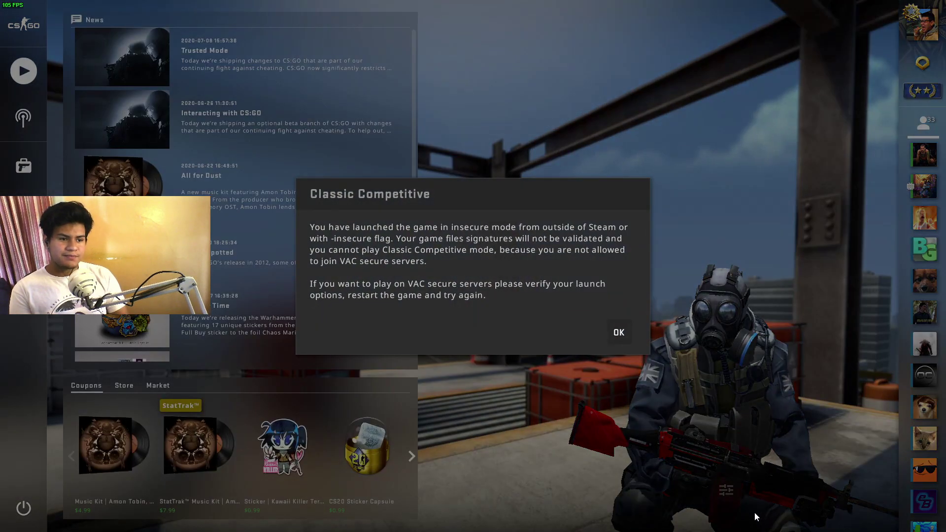
{"action": "left_click", "coordinate": [621, 342]}
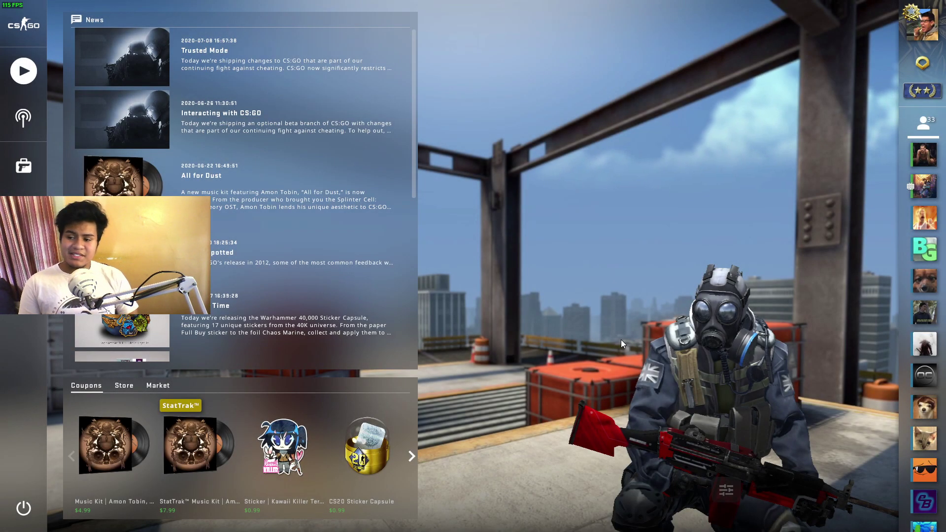